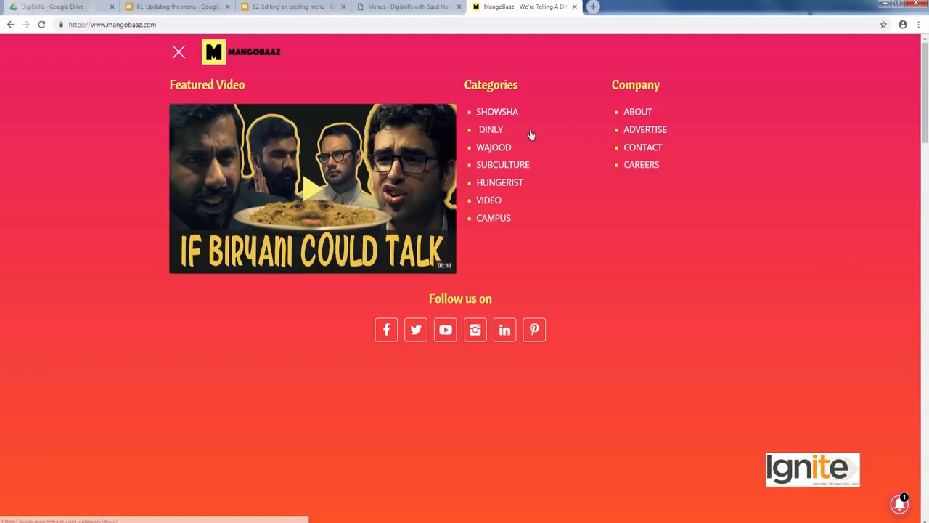
Close the MangoBaaz site's navigation overlay and switch back to the WordPress Menus page
{"action": "left_click", "coordinate": [176, 57]}
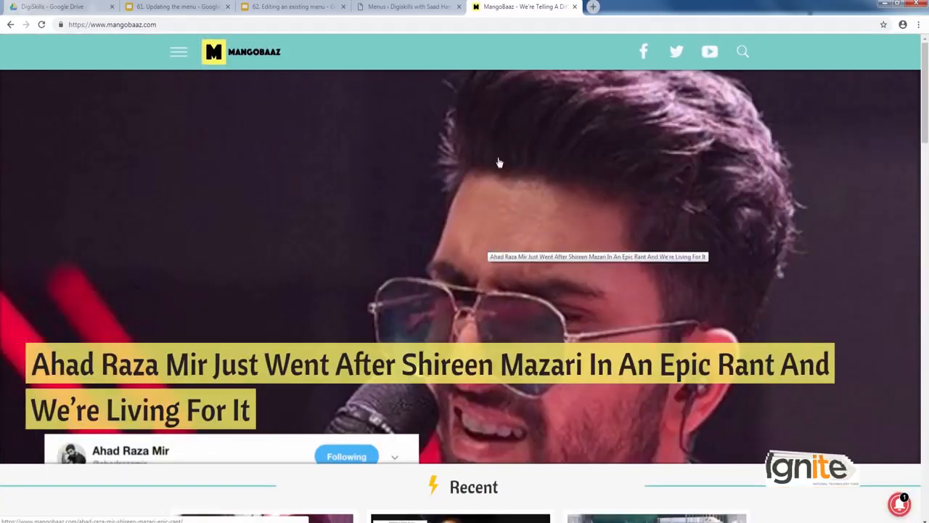
{"action": "left_click", "coordinate": [526, 29]}
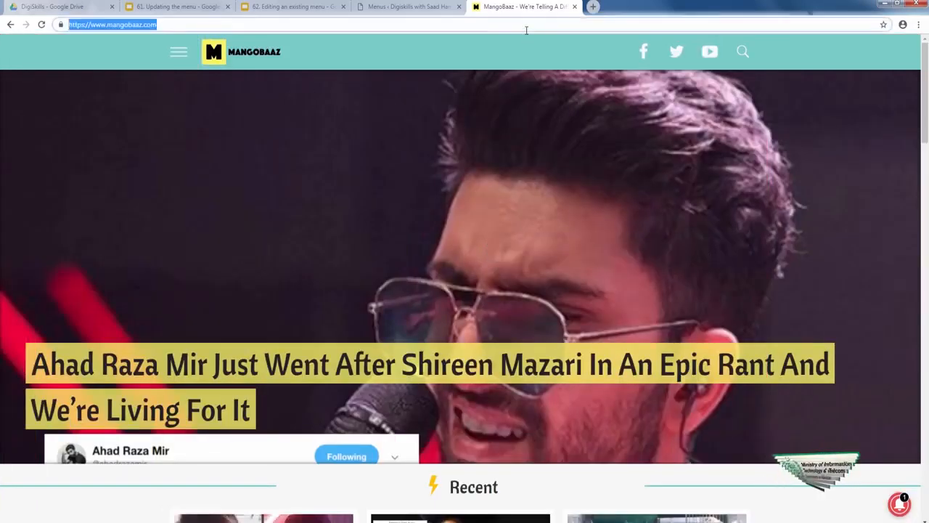
{"action": "left_click", "coordinate": [425, 7]}
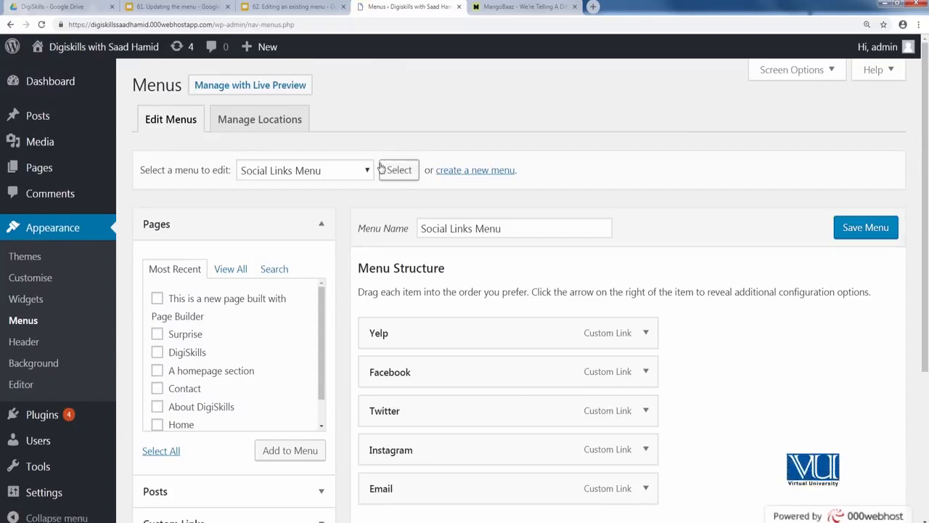
Load the Top Menu (Primary Menu) for editing
{"action": "left_click", "coordinate": [338, 175]}
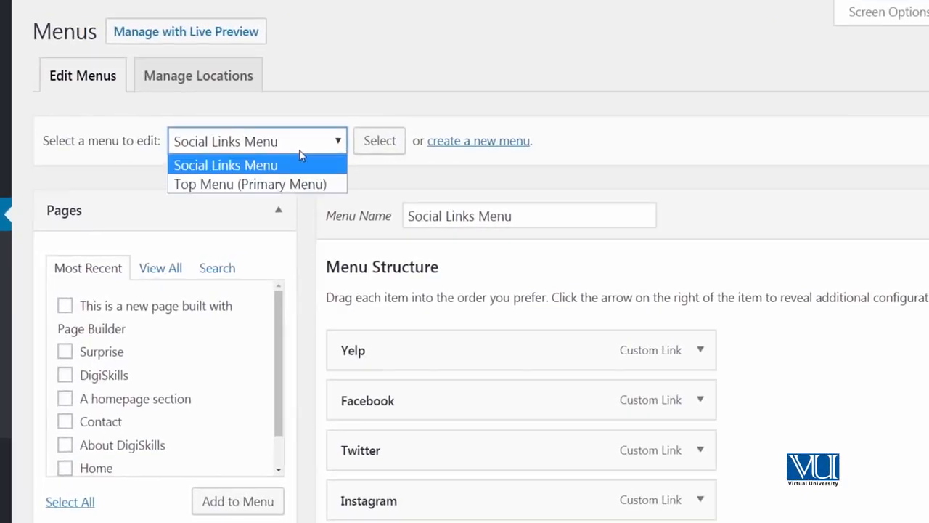
{"action": "left_click", "coordinate": [328, 185]}
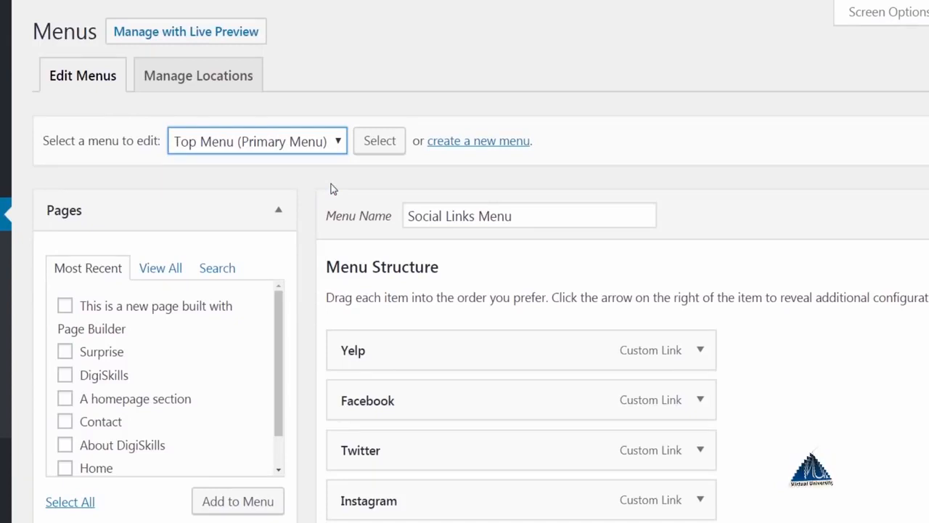
{"action": "left_click", "coordinate": [319, 148]}
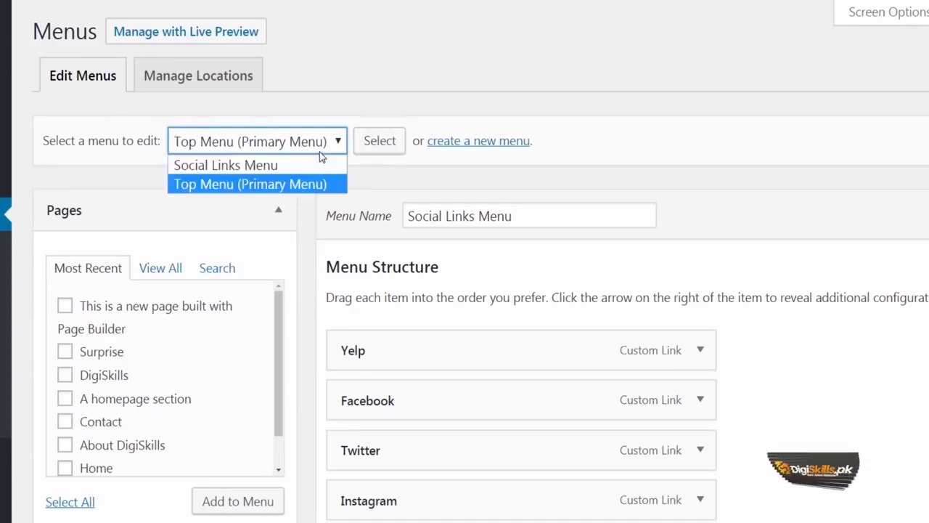
{"action": "left_click", "coordinate": [329, 186]}
{"action": "left_click", "coordinate": [367, 148]}
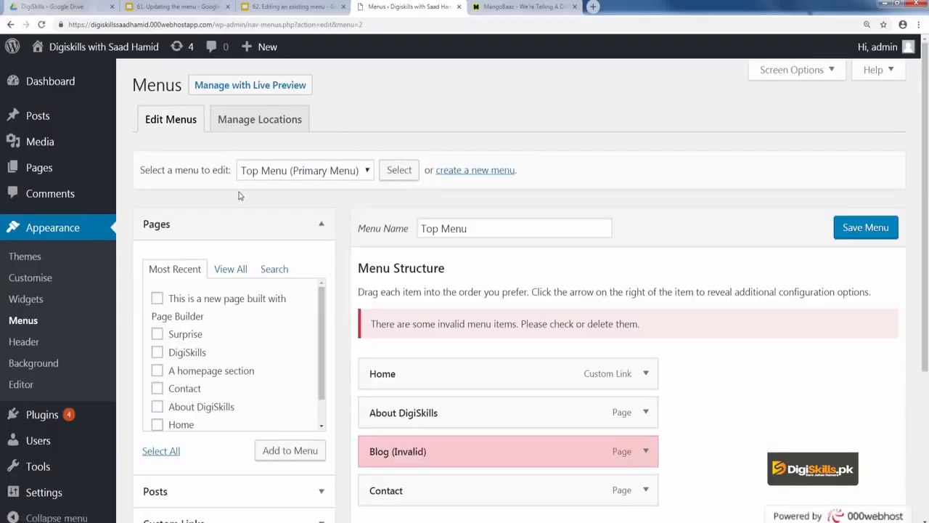
Remove the invalid Blog item from the Top Menu's structure
{"action": "scroll", "coordinate": [565, 263], "scroll_direction": "down", "scroll_amount": 2}
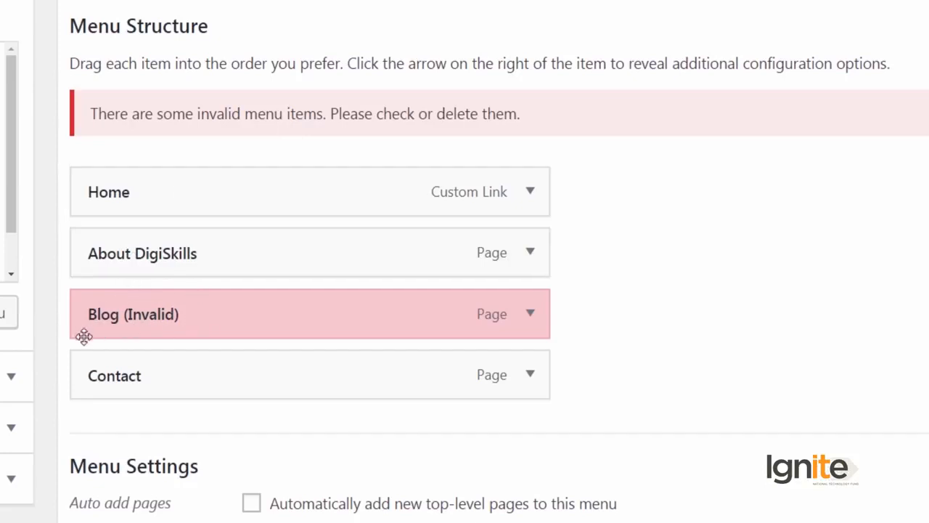
{"action": "left_click", "coordinate": [528, 317]}
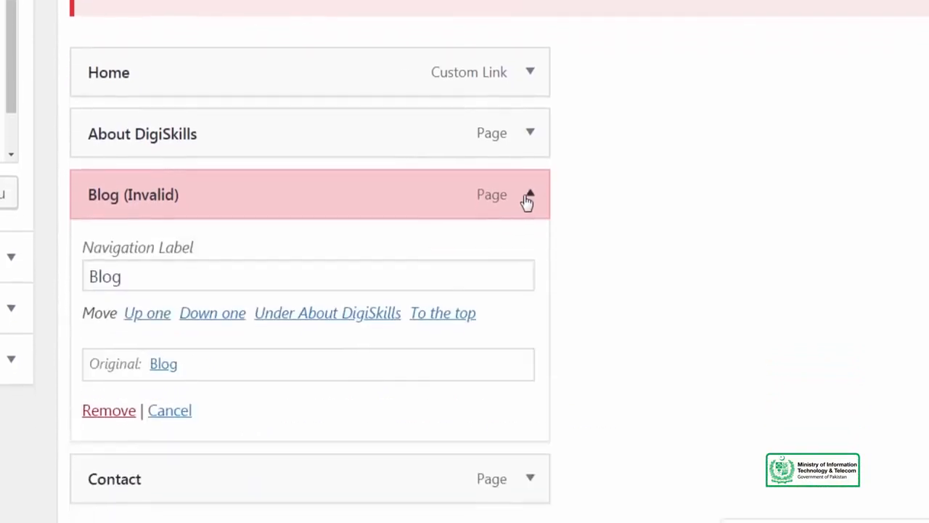
{"action": "left_click", "coordinate": [137, 411]}
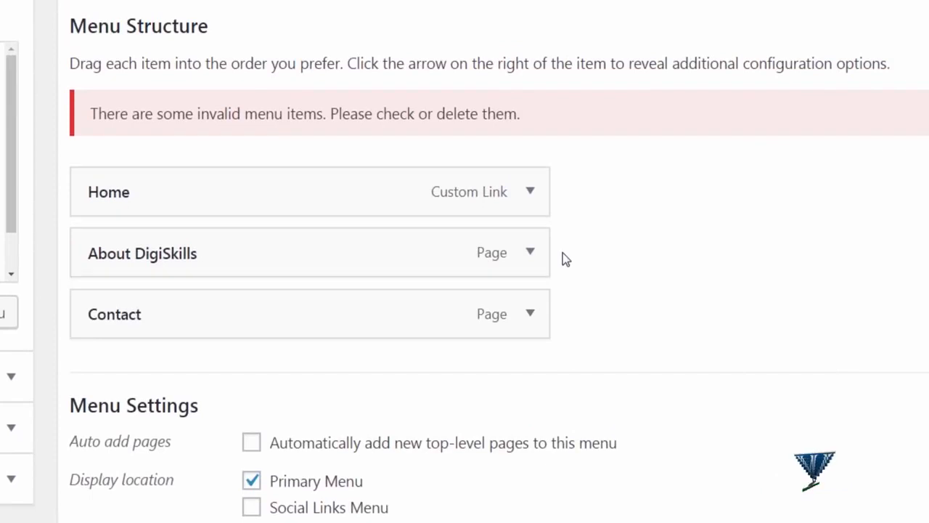
Expand the Home item and enable the advanced menu properties Link Target, Title Attribute, CSS Classes, Link Relationship (XFN) and Description
{"action": "left_click", "coordinate": [531, 193]}
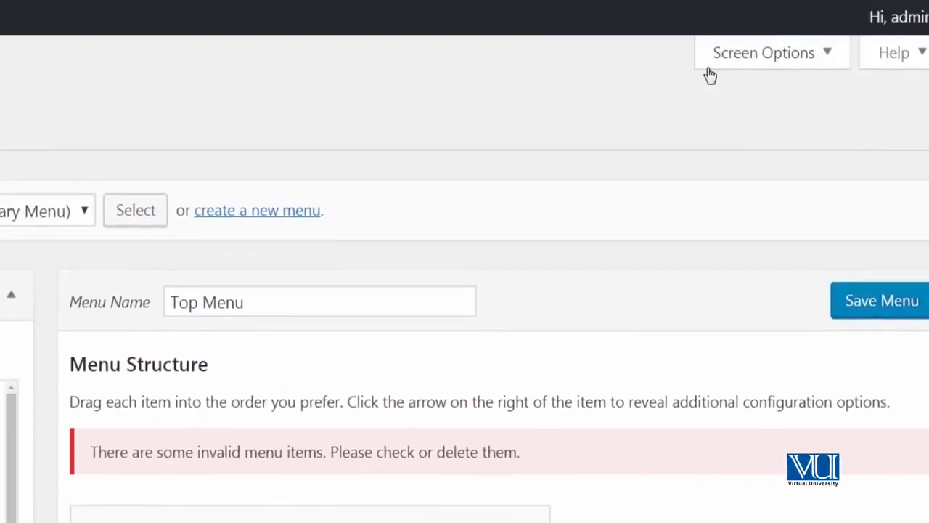
{"action": "left_click", "coordinate": [709, 67]}
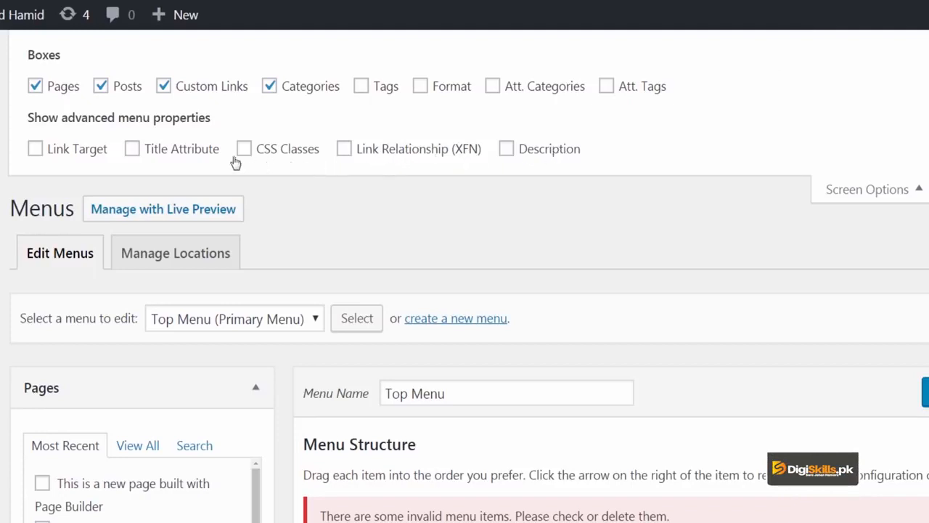
{"action": "left_click", "coordinate": [103, 156]}
{"action": "left_click", "coordinate": [135, 154]}
{"action": "scroll", "coordinate": [276, 187], "scroll_direction": "down", "scroll_amount": 1}
{"action": "left_click", "coordinate": [313, 85]}
{"action": "left_click", "coordinate": [434, 86]}
{"action": "left_click", "coordinate": [508, 84]}
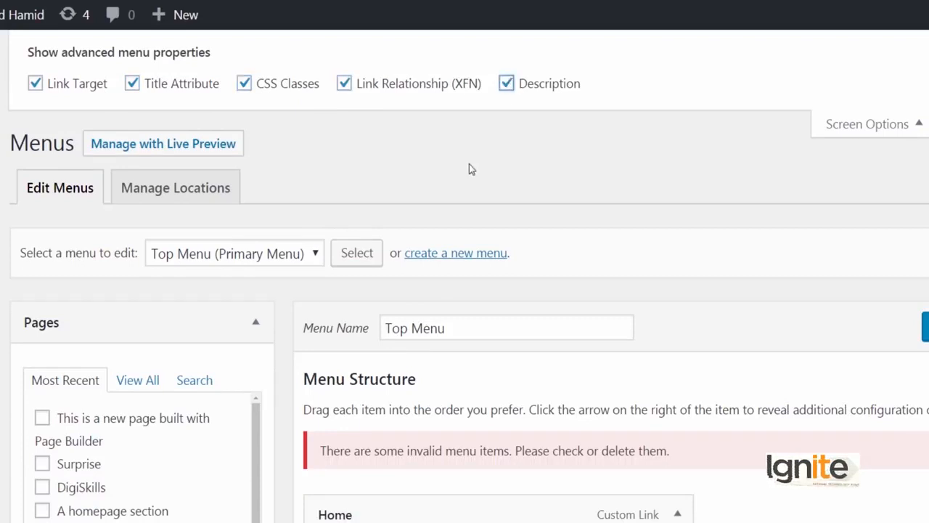
Examine the Home item's additional property fields, and collapse the item
{"action": "scroll", "coordinate": [469, 169], "scroll_direction": "down", "scroll_amount": 6}
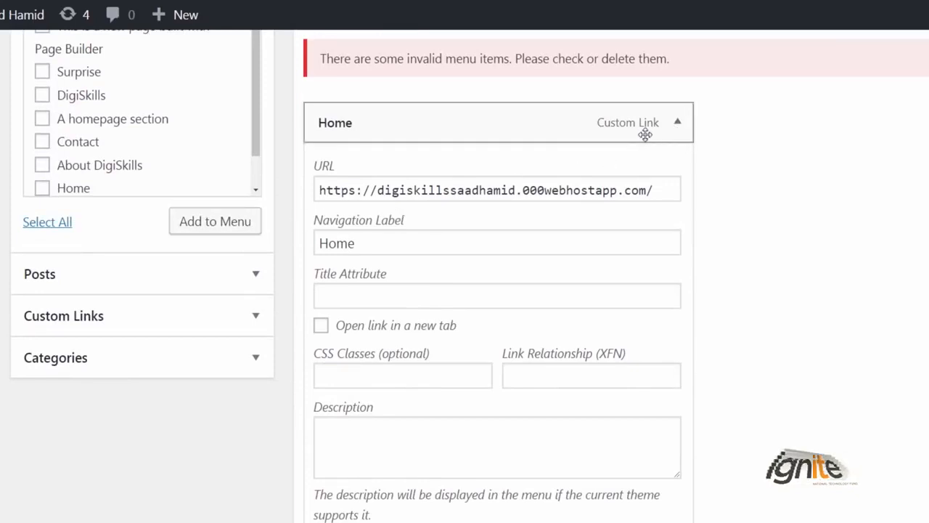
{"action": "scroll", "coordinate": [604, 162], "scroll_direction": "down", "scroll_amount": 1}
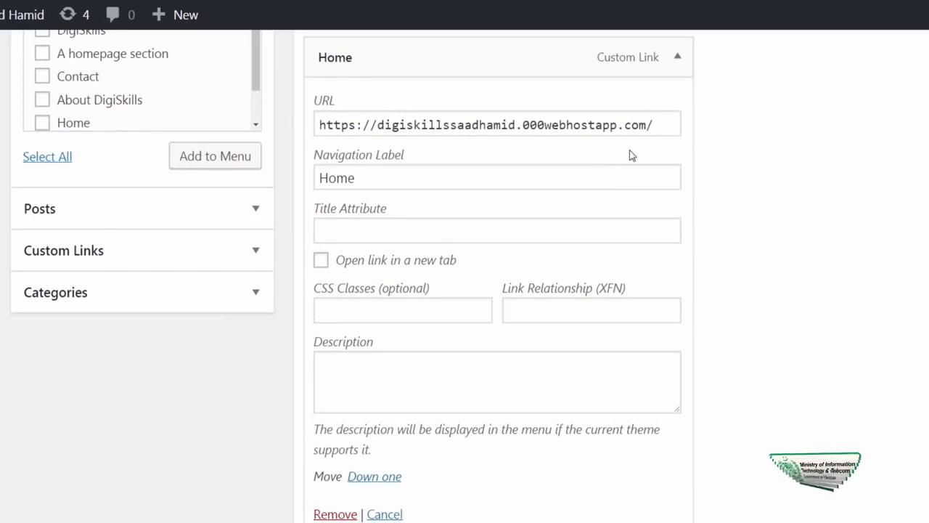
{"action": "scroll", "coordinate": [560, 135], "scroll_direction": "down", "scroll_amount": 1}
{"action": "scroll", "coordinate": [616, 157], "scroll_direction": "up", "scroll_amount": 2}
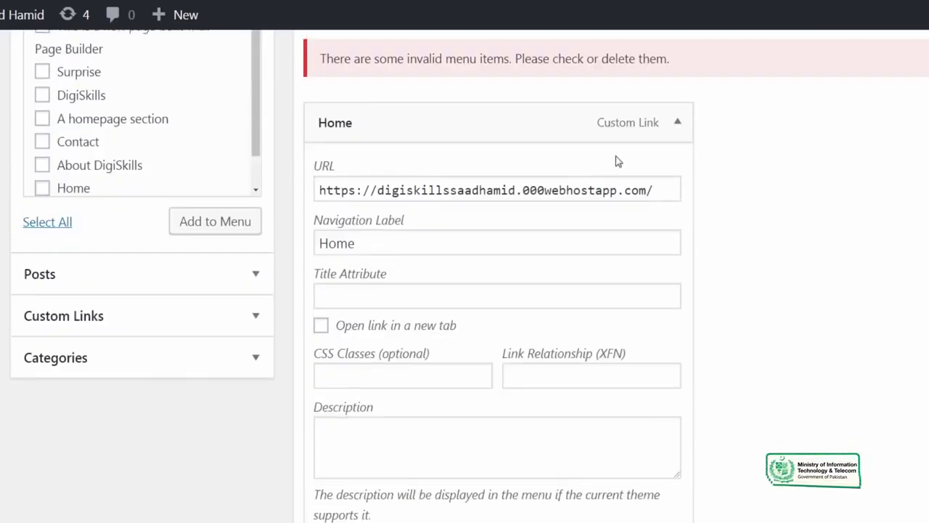
{"action": "left_click", "coordinate": [677, 123]}
Save the Top Menu and open the live site in a new tab to check its navigation
{"action": "scroll", "coordinate": [623, 179], "scroll_direction": "up", "scroll_amount": 4}
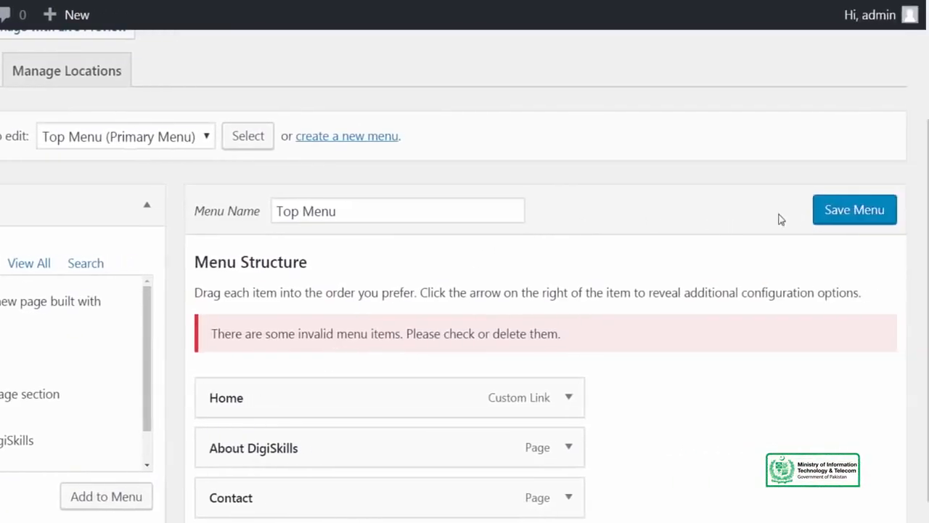
{"action": "left_click", "coordinate": [830, 216]}
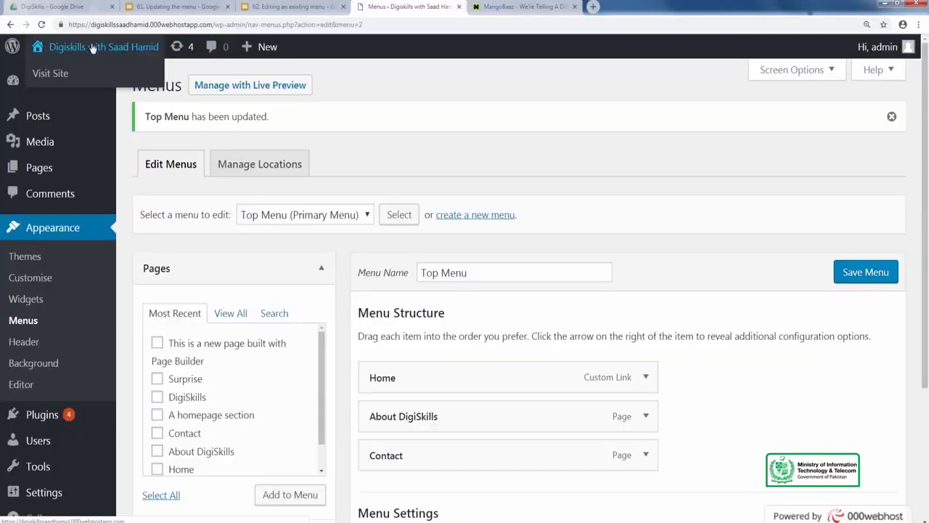
{"action": "right_click", "coordinate": [141, 52]}
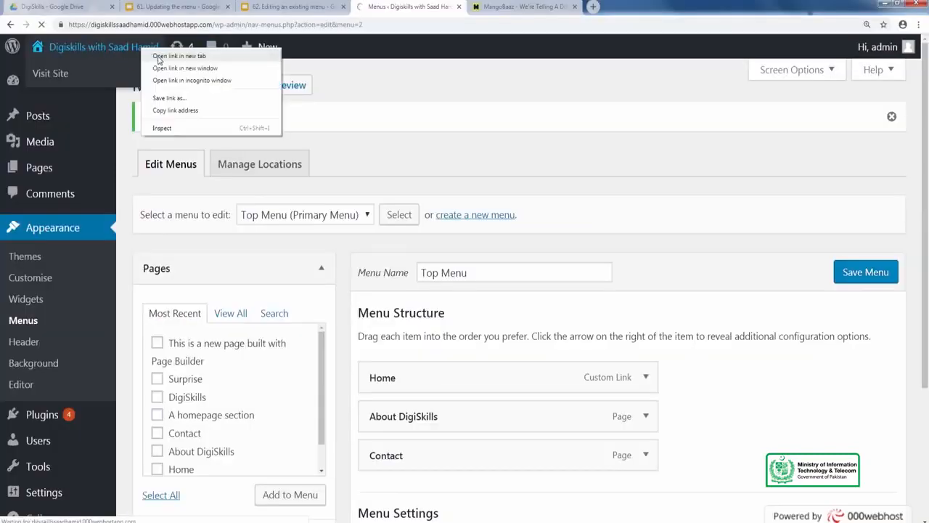
{"action": "left_click", "coordinate": [159, 58]}
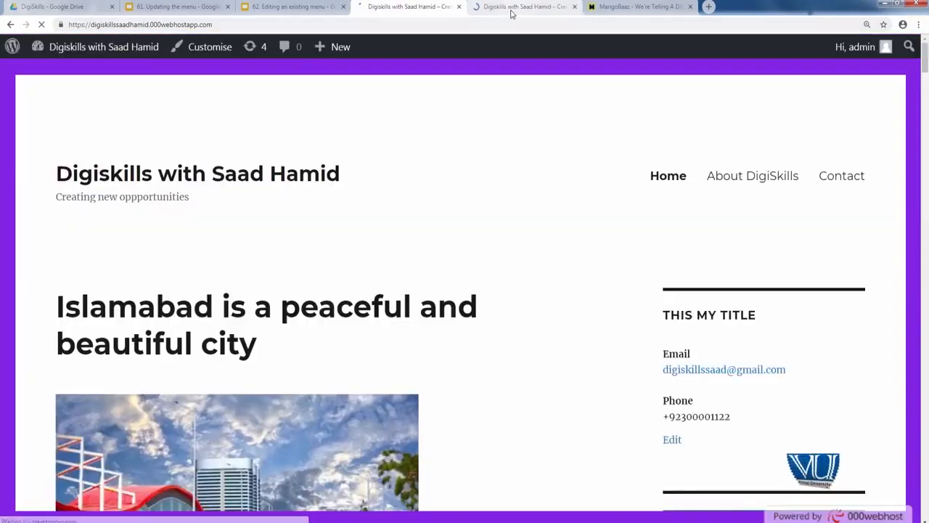
{"action": "left_click", "coordinate": [514, 6]}
{"action": "left_click", "coordinate": [418, 9]}
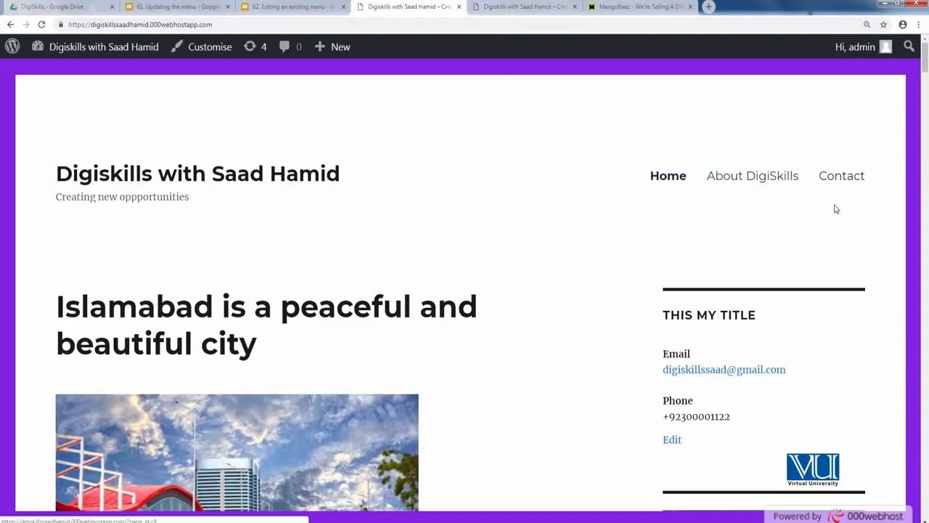
Move the Contact item above Home in the Top Menu, save it, and reload the live site to check the order
{"action": "left_click", "coordinate": [11, 27]}
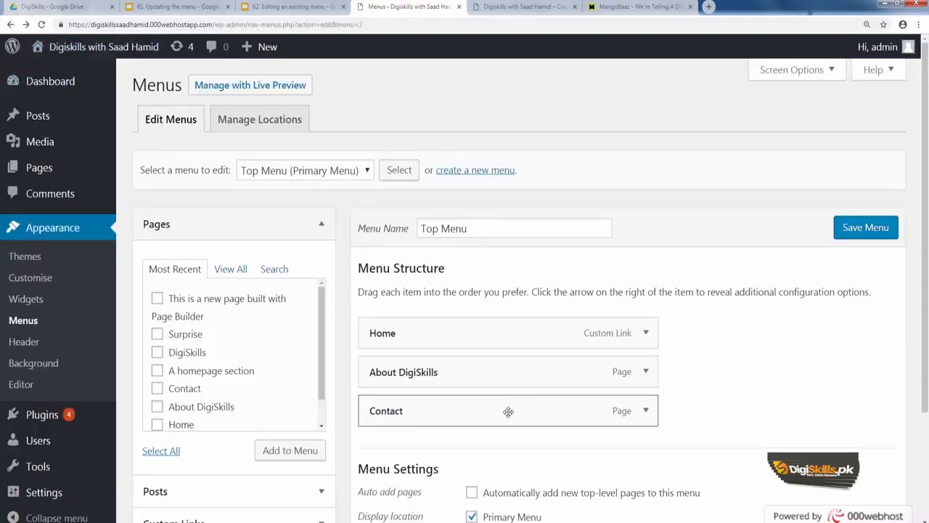
{"action": "left_click_drag", "start_coordinate": [529, 410], "coordinate": [480, 317]}
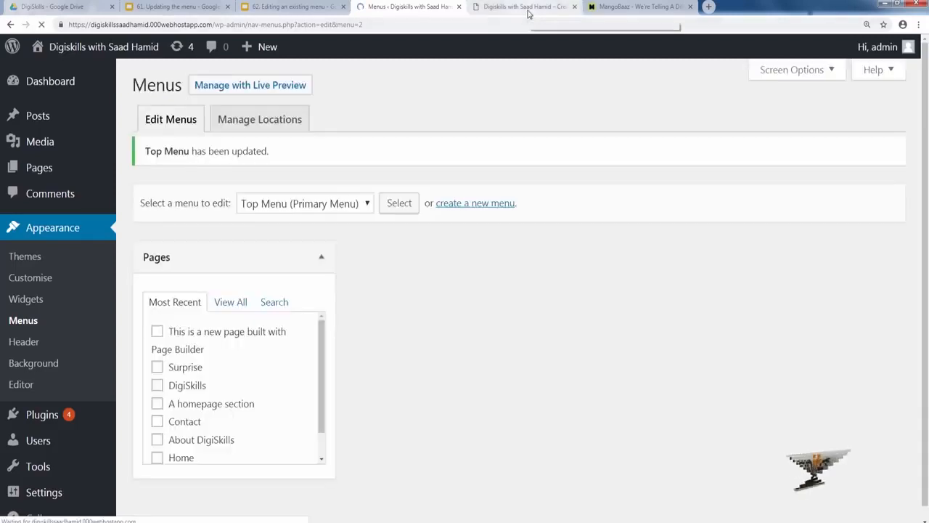
{"action": "left_click", "coordinate": [526, 7]}
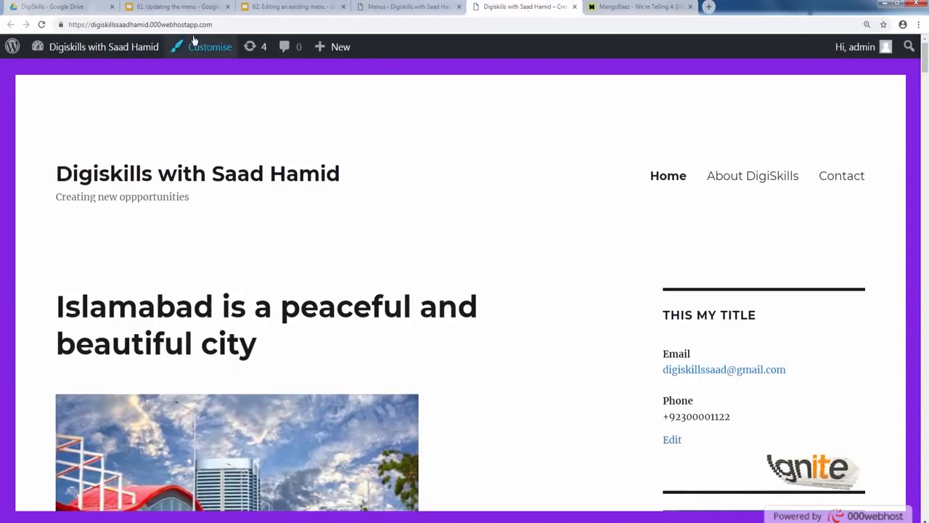
{"action": "left_click", "coordinate": [43, 25]}
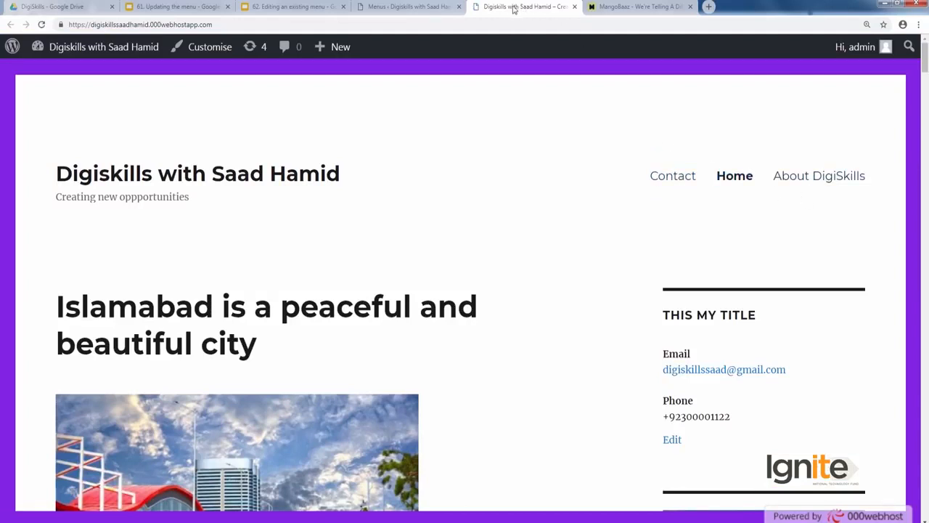
Return to the menu editor and examine the Contact item's settings
{"action": "left_click", "coordinate": [410, 7]}
{"action": "scroll", "coordinate": [667, 297], "scroll_direction": "down", "scroll_amount": 1}
{"action": "scroll", "coordinate": [654, 283], "scroll_direction": "down", "scroll_amount": 1}
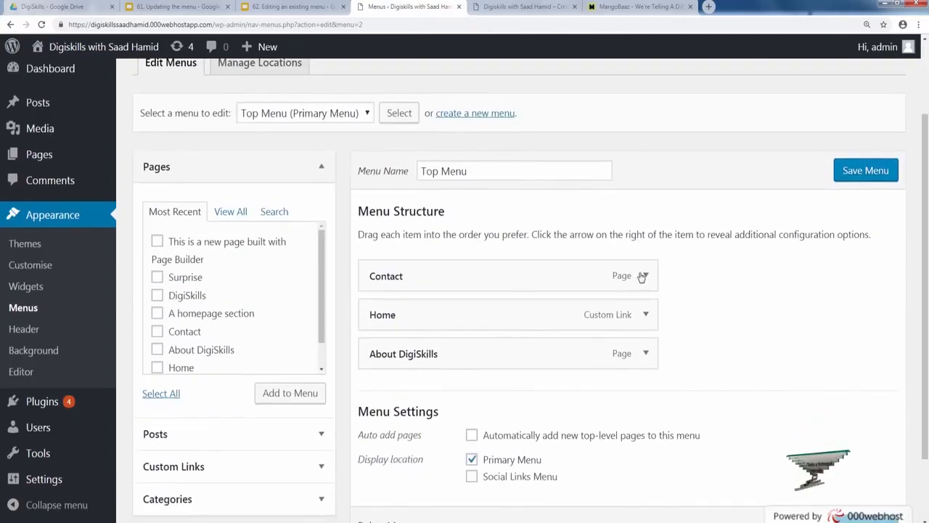
{"action": "left_click", "coordinate": [646, 274]}
{"action": "scroll", "coordinate": [648, 278], "scroll_direction": "down", "scroll_amount": 3}
{"action": "scroll", "coordinate": [649, 280], "scroll_direction": "down", "scroll_amount": 2}
{"action": "scroll", "coordinate": [648, 276], "scroll_direction": "up", "scroll_amount": 2}
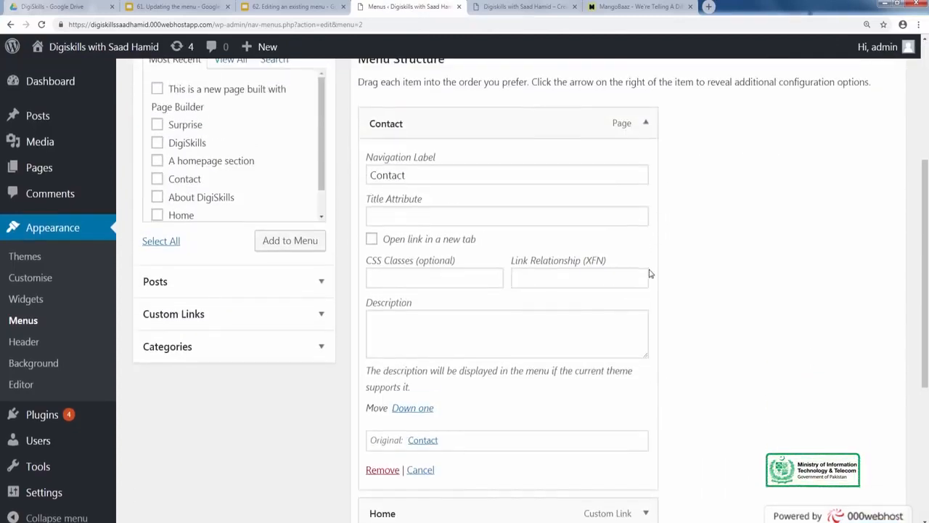
{"action": "left_click", "coordinate": [647, 124]}
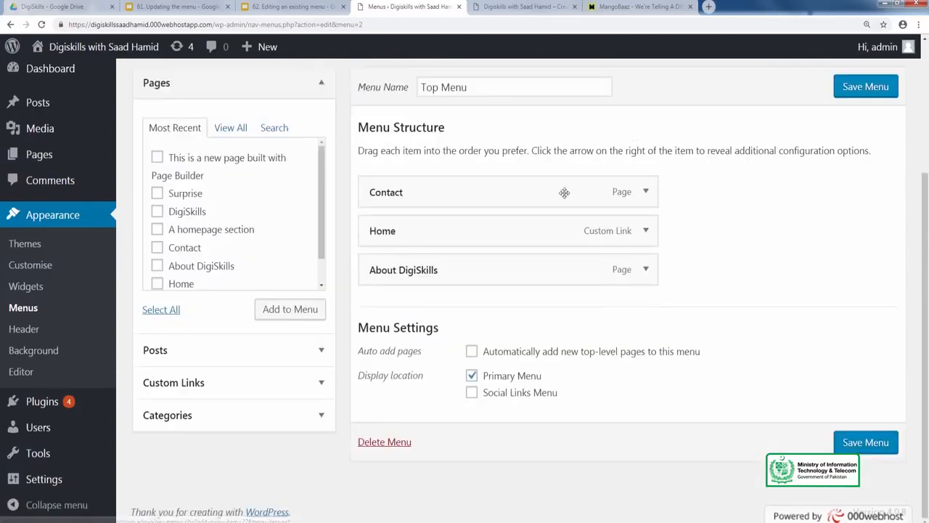
Set the Home item's navigation label to the site owner's first name followed by "'s website", and save the menu
{"action": "left_click", "coordinate": [645, 231]}
{"action": "scroll", "coordinate": [603, 254], "scroll_direction": "down", "scroll_amount": 1}
{"action": "left_click", "coordinate": [522, 262]}
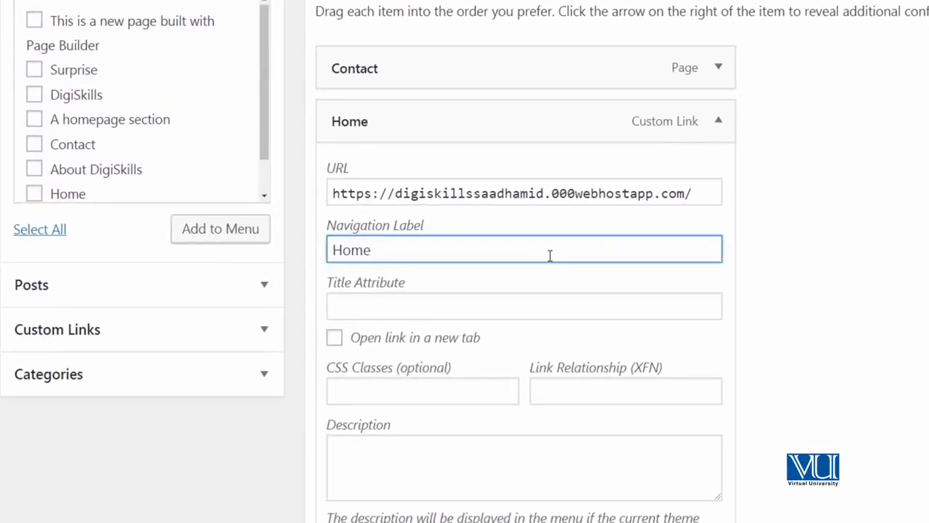
{"action": "left_click_drag", "start_coordinate": [449, 255], "coordinate": [276, 240]}
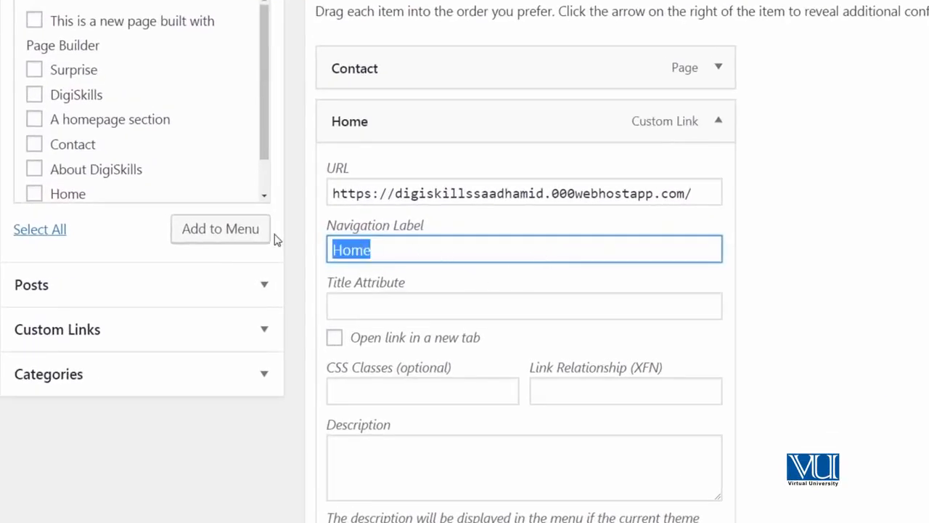
{"action": "key", "text": "BackSpace"}
{"action": "type", "text": "Saad's wevs"}
{"action": "key", "text": "BackSpace"}
{"action": "key", "text": "BackSpace"}
{"action": "type", "text": "bsite"}
{"action": "scroll", "coordinate": [498, 407], "scroll_direction": "down", "scroll_amount": 6}
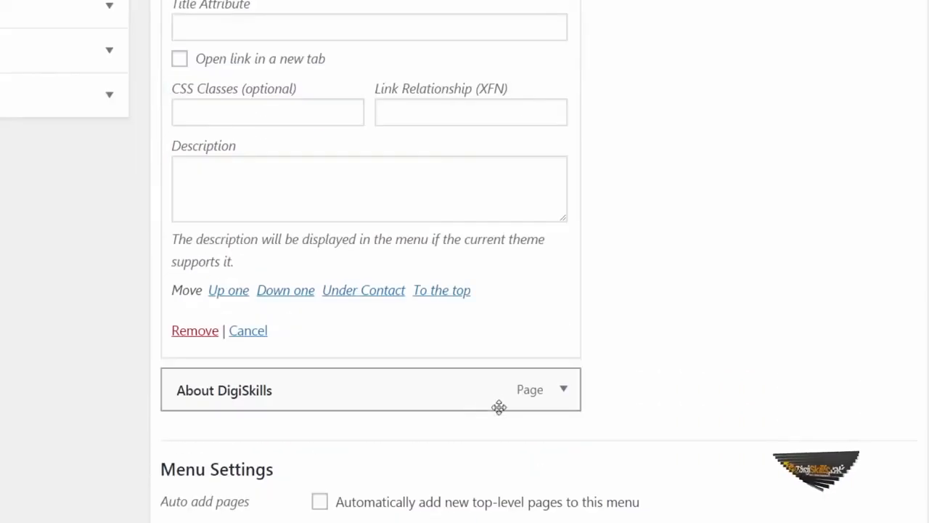
{"action": "left_click", "coordinate": [845, 511]}
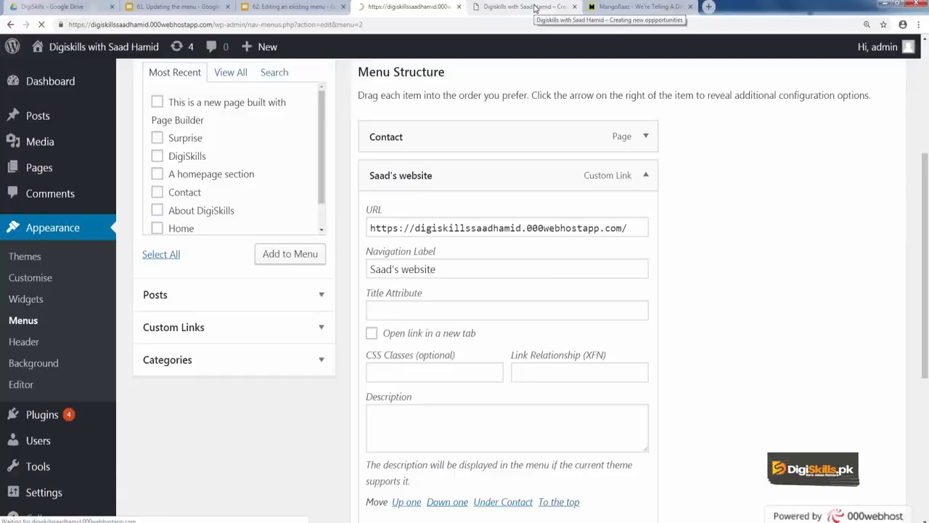
Reload the live site to check the renamed navigation item
{"action": "left_click", "coordinate": [523, 7]}
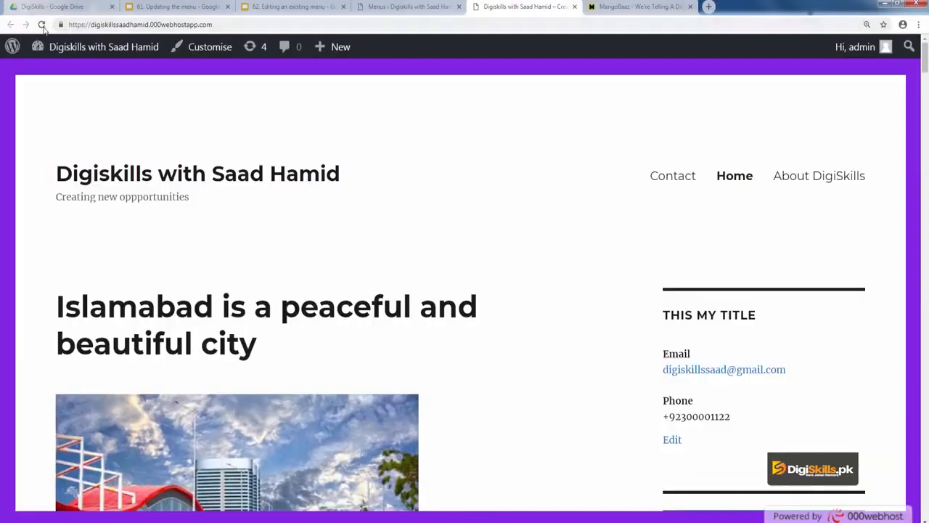
{"action": "key", "text": "F5"}
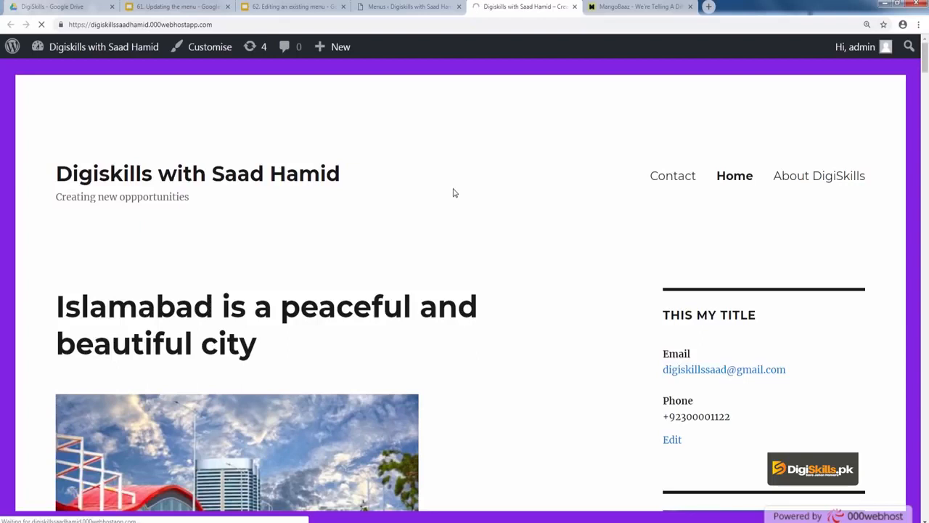